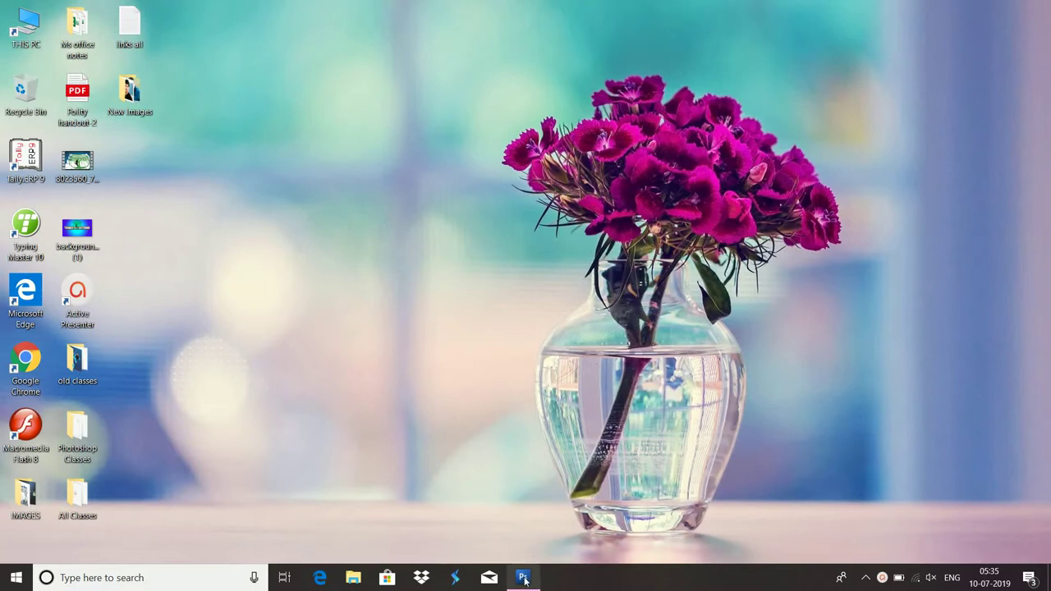
Restore the Photoshop window showing the portrait on Layer 1 over a white background
click(522, 577)
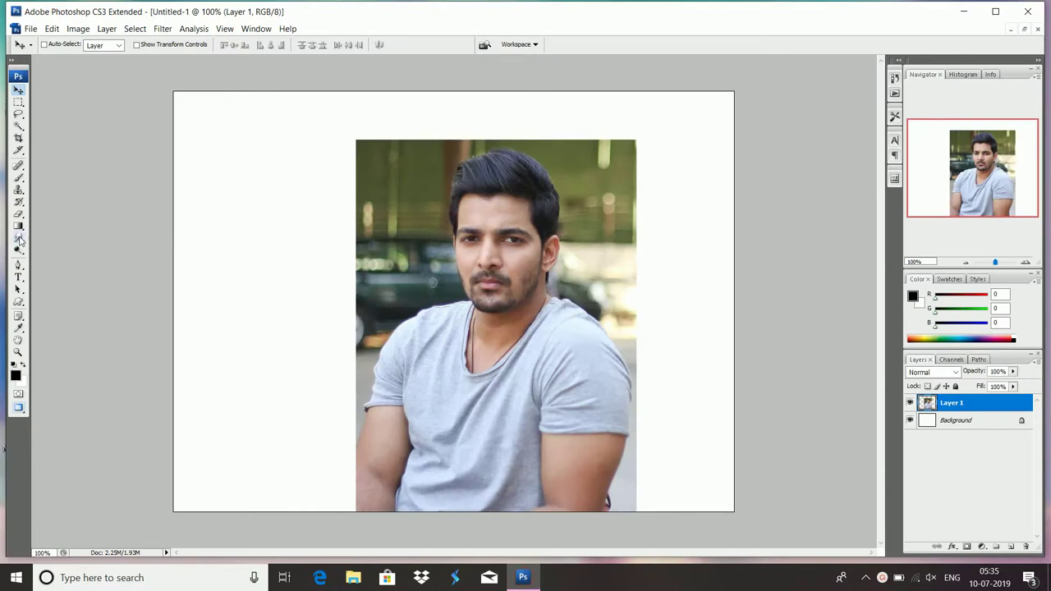
Select the Dodge Tool, set to Midtones at 50% exposure with a 65-pixel brush
click(18, 249)
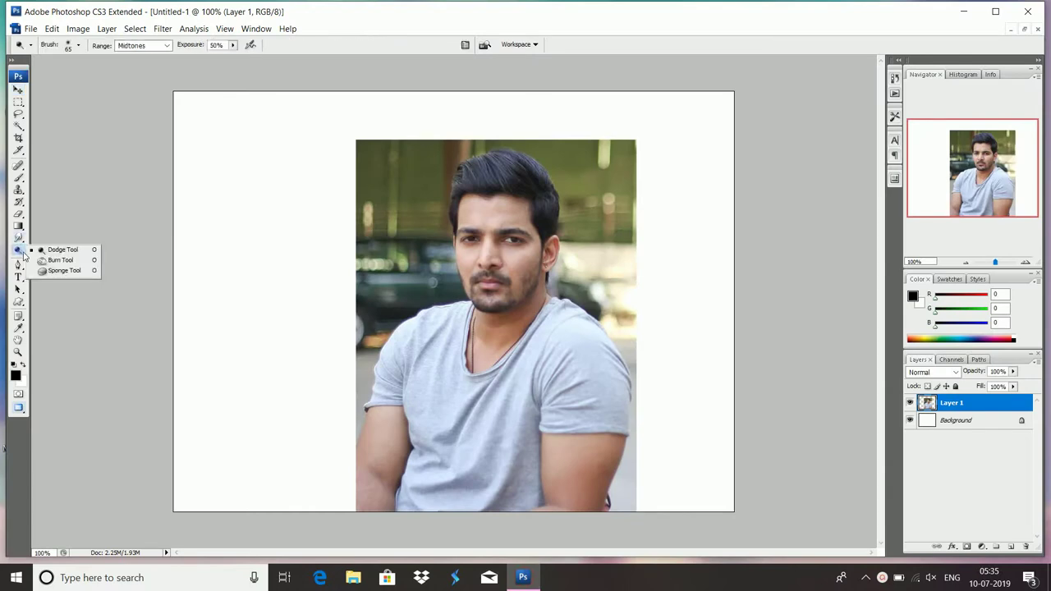
click(72, 253)
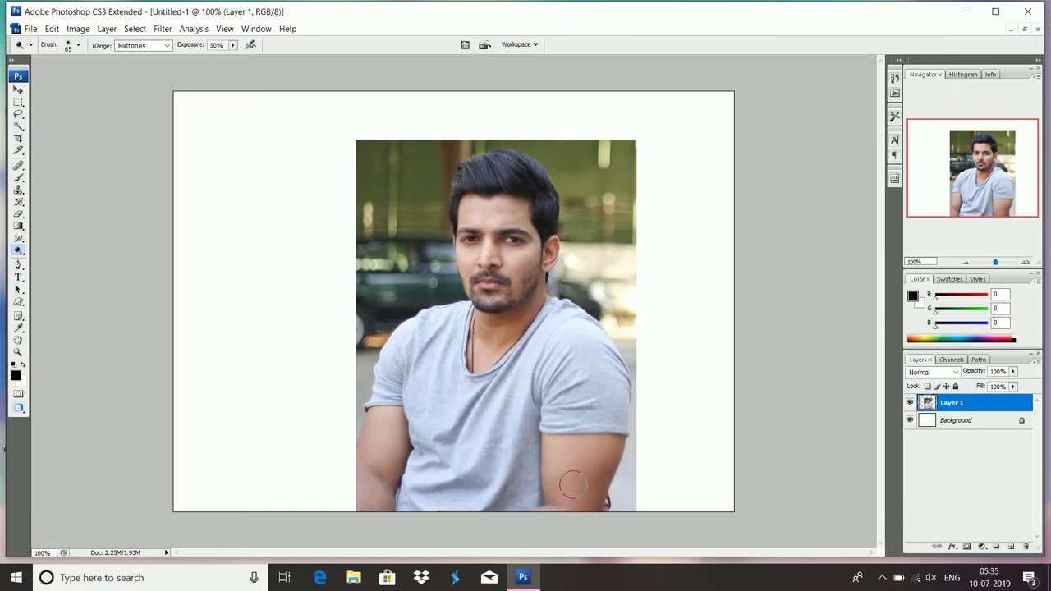
click(18, 250)
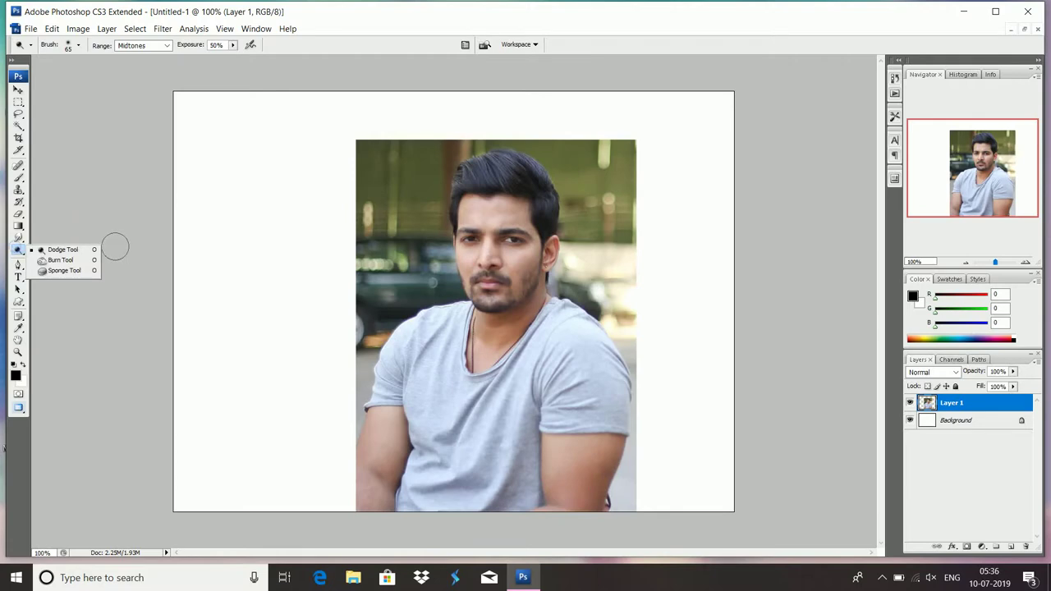
Dodge the right forearm, left elbow, cheeks and beard down to the shirt
click(64, 247)
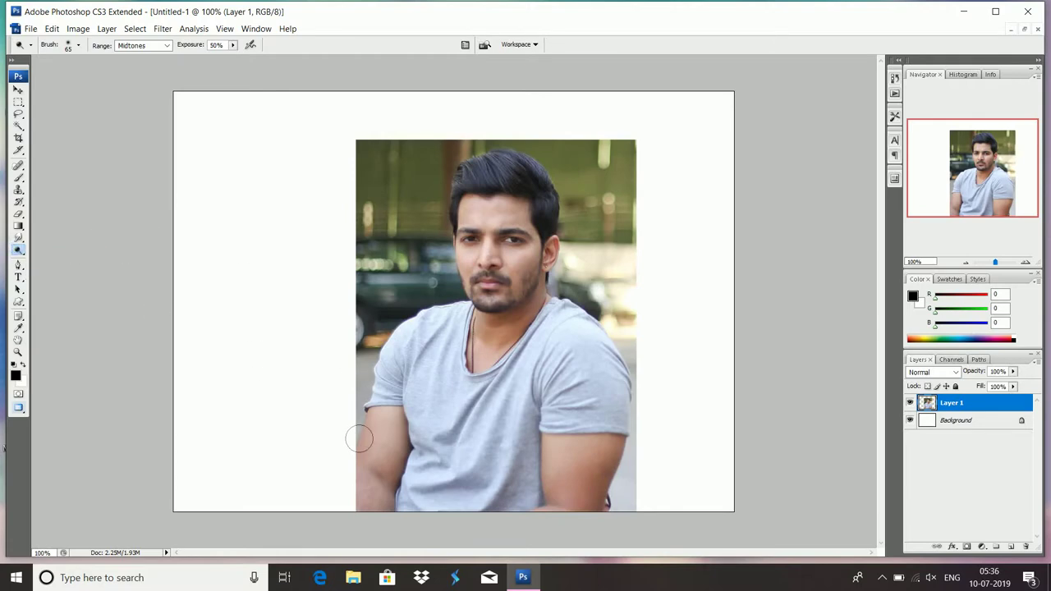
mouse_move(555, 507)
mouse_down()
mouse_move(572, 477)
mouse_move(559, 503)
mouse_move(583, 478)
mouse_move(579, 509)
mouse_move(607, 456)
mouse_move(557, 447)
mouse_move(547, 488)
mouse_move(605, 443)
mouse_move(546, 511)
mouse_move(549, 484)
mouse_move(562, 511)
mouse_move(579, 498)
mouse_move(576, 507)
mouse_move(614, 446)
mouse_move(554, 440)
mouse_move(553, 470)
mouse_move(583, 497)
mouse_up()
mouse_move(348, 438)
mouse_down()
mouse_move(379, 429)
mouse_move(382, 416)
mouse_move(358, 451)
mouse_move(364, 443)
mouse_move(380, 511)
mouse_move(402, 447)
mouse_move(365, 511)
mouse_move(363, 481)
mouse_move(360, 504)
mouse_move(354, 483)
mouse_move(368, 416)
mouse_move(361, 465)
mouse_move(373, 506)
mouse_move(386, 463)
mouse_up()
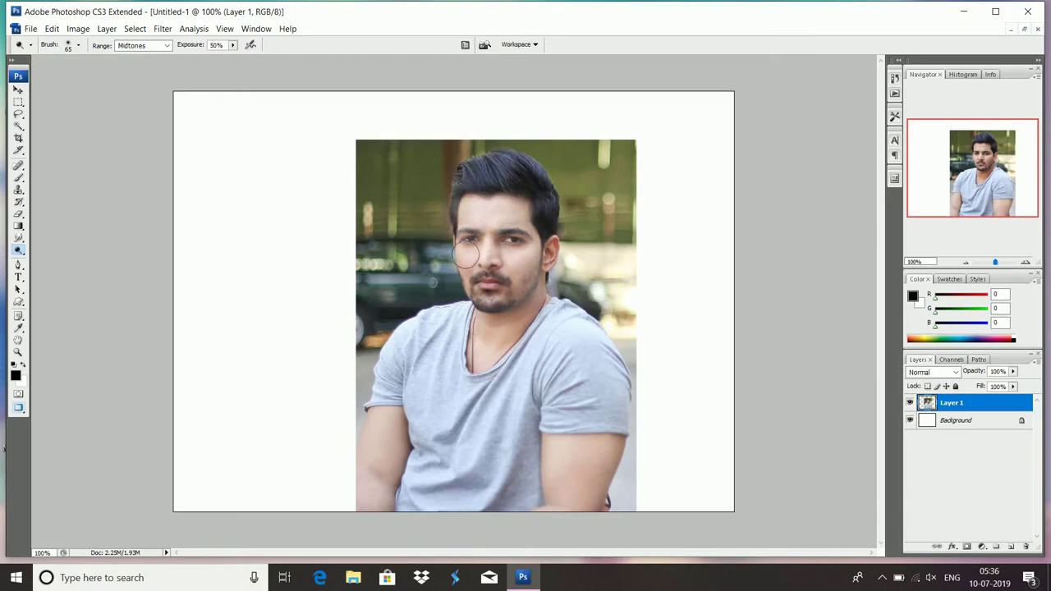
mouse_move(464, 261)
mouse_down()
mouse_move(492, 292)
mouse_move(515, 286)
mouse_move(473, 290)
mouse_move(497, 300)
mouse_up()
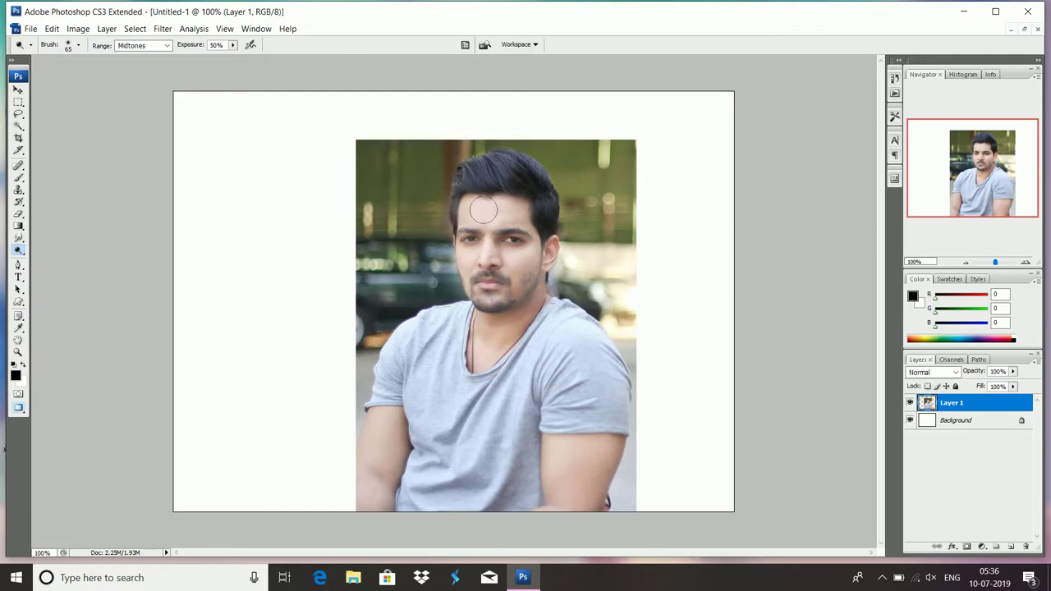
mouse_move(480, 199)
mouse_down()
mouse_move(527, 234)
mouse_move(497, 304)
mouse_up()
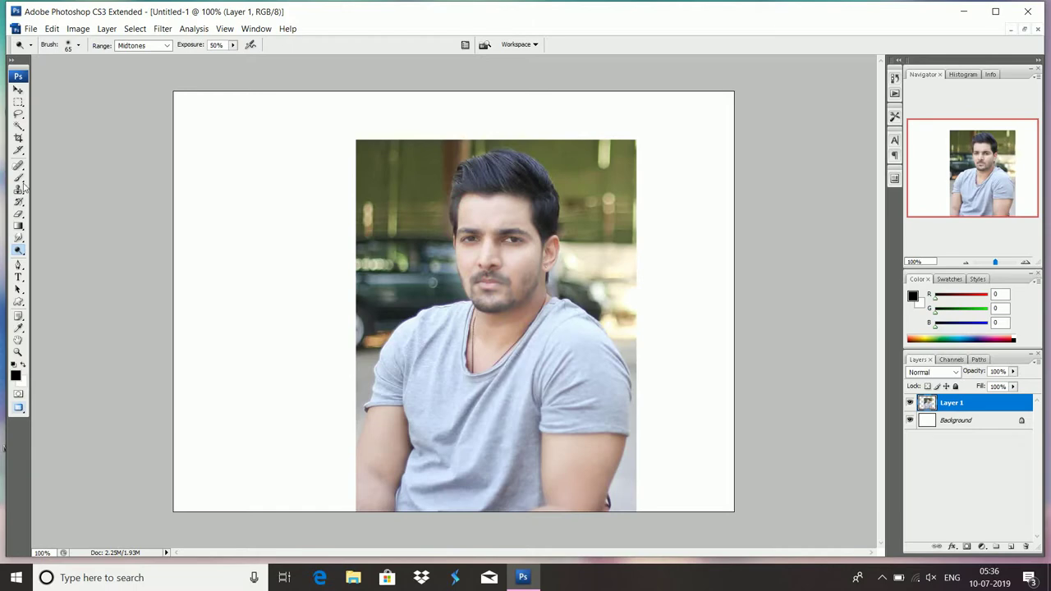
Reselect the Dodge Tool, then switch to the Move tool
click(19, 251)
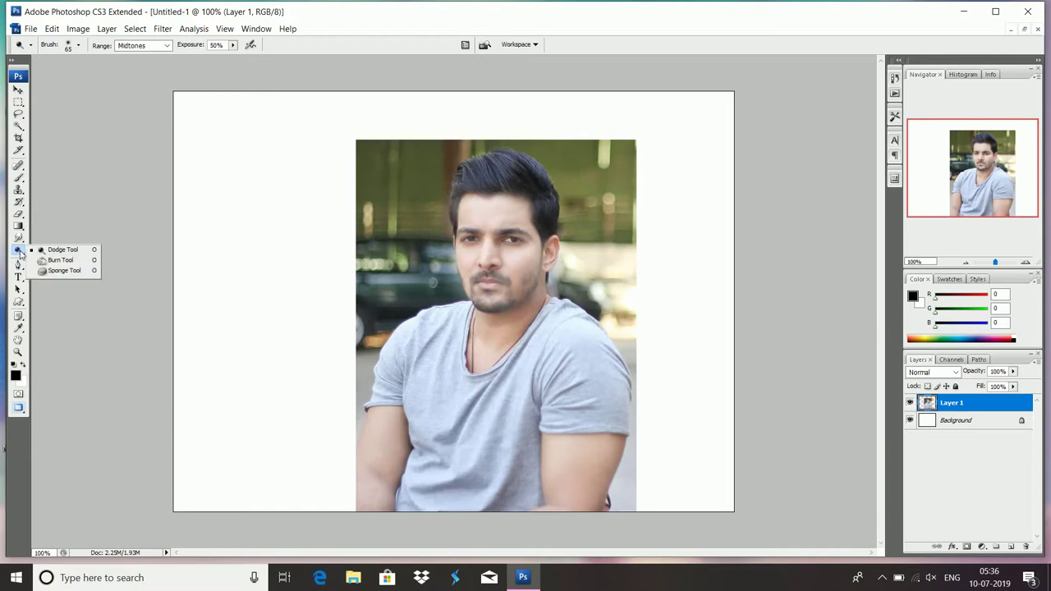
click(69, 248)
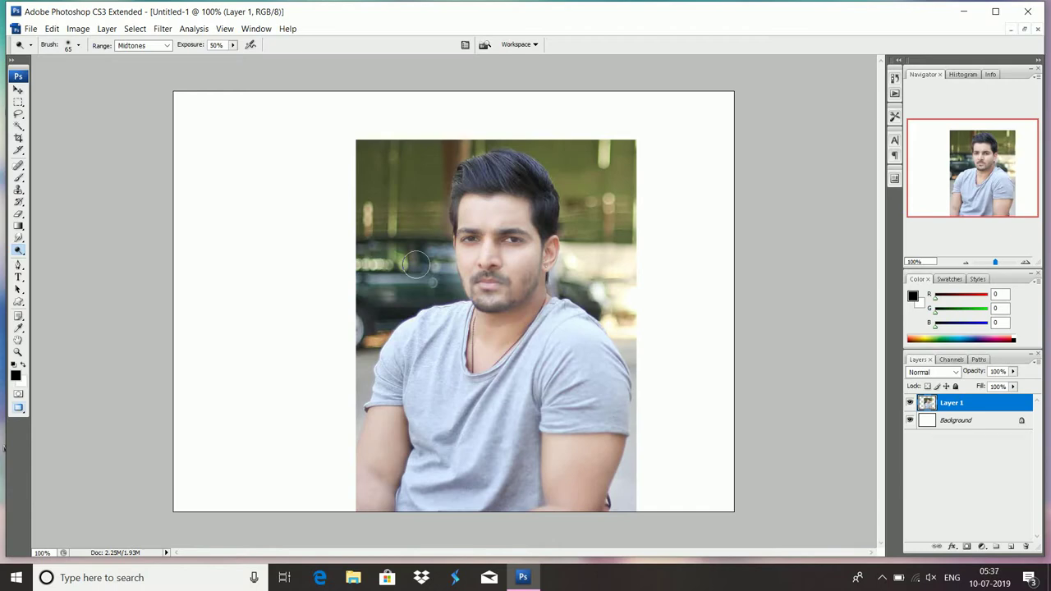
click(19, 89)
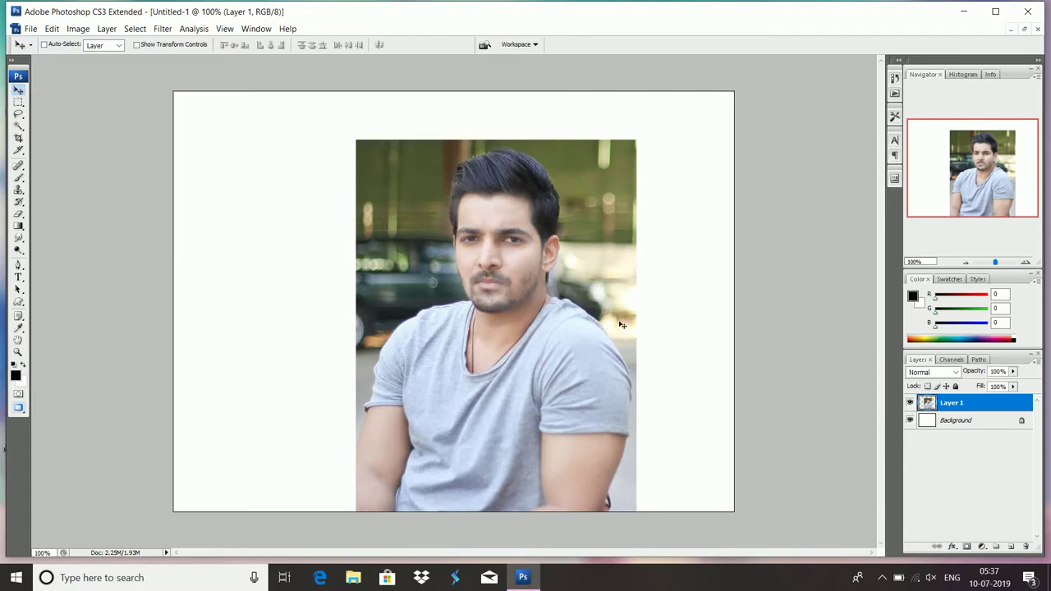
Copy the 710x400 blue-shirt photo into Untitled-1 as Layer 2 and maximize the document
click(1024, 29)
click(188, 271)
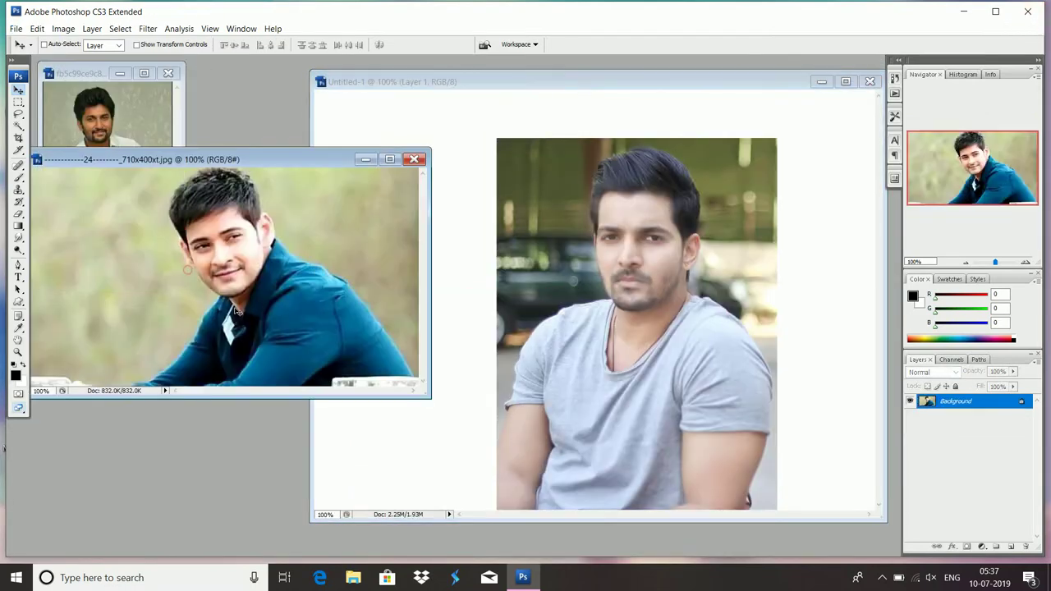
drag(238, 269, 616, 338)
click(846, 82)
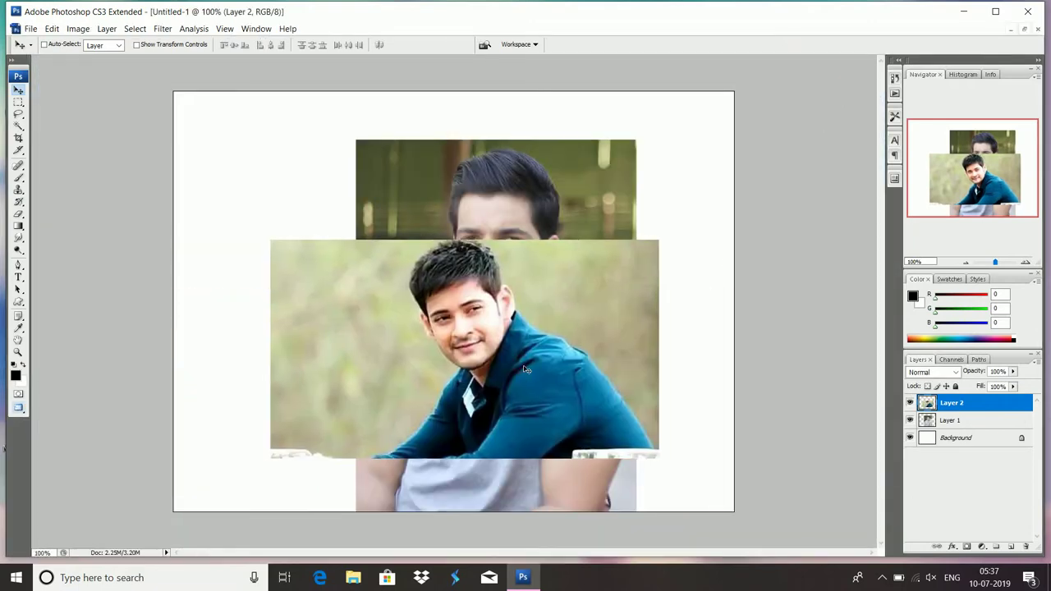
Scale Layer 2 to 148.1% and shift it up and left to fill the canvas
key(ctrl+t)
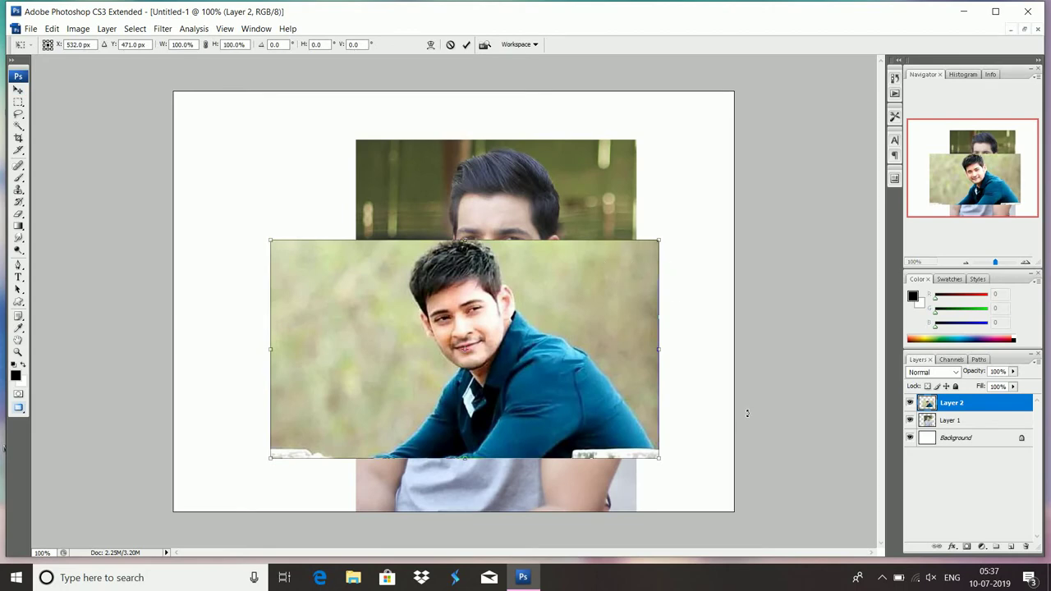
drag(659, 241, 715, 123)
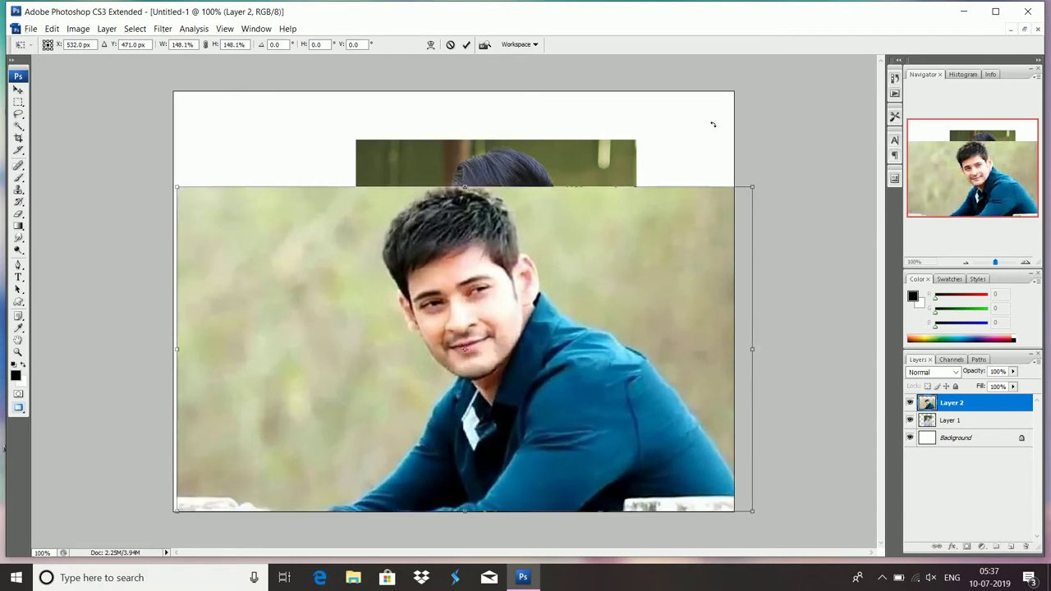
key(Return)
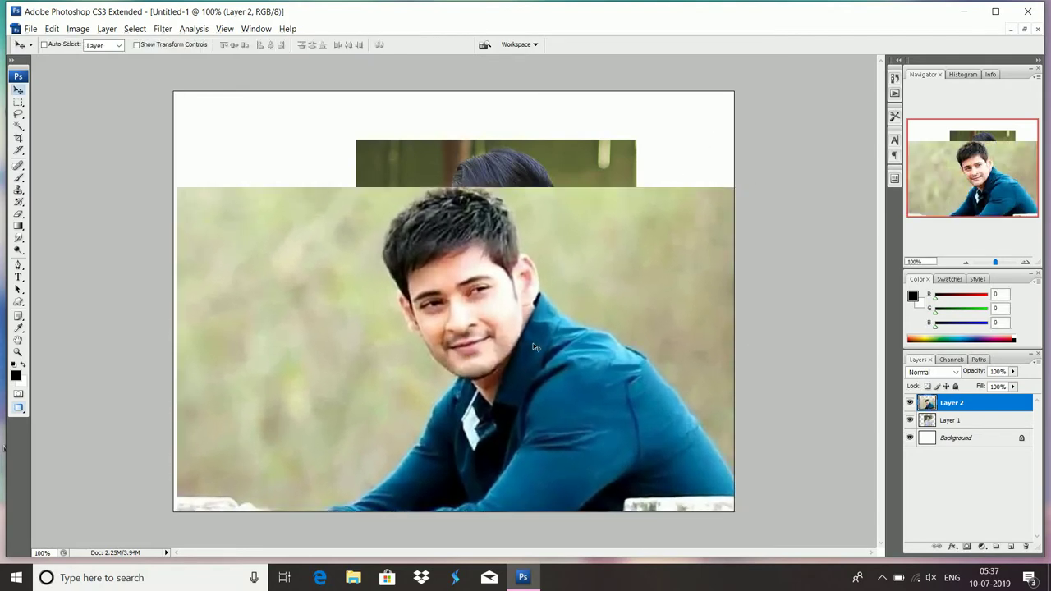
drag(534, 347, 499, 350)
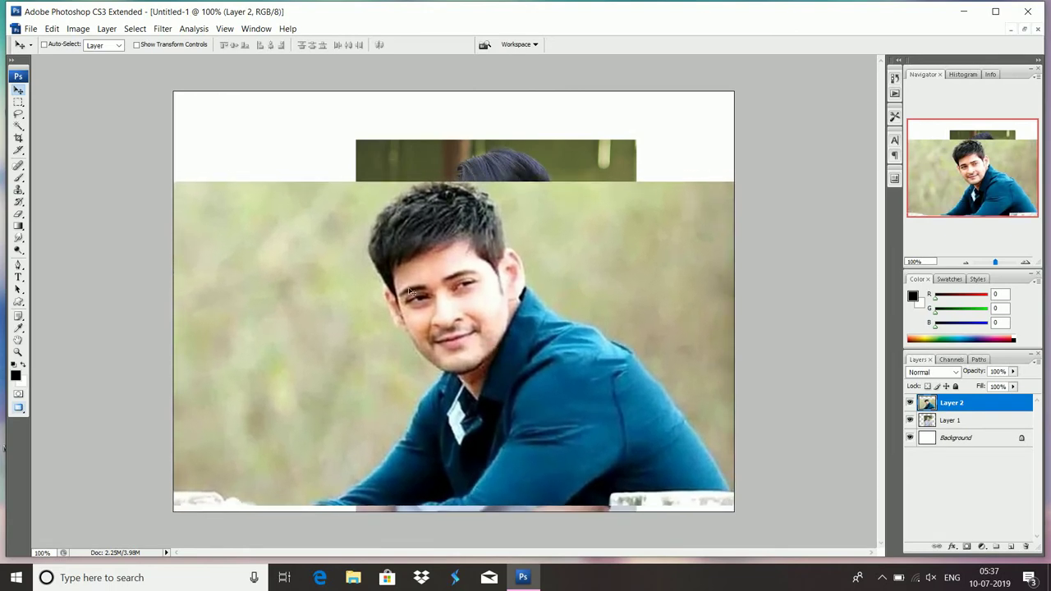
click(18, 249)
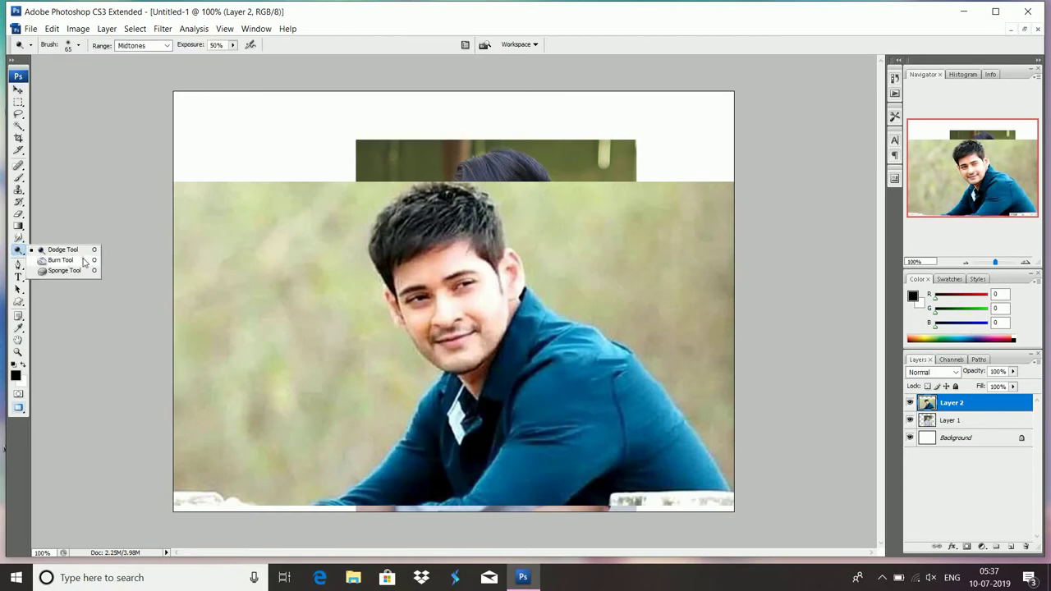
Burn the left brow, undo three burn strokes, then re-burn the brow and eye area
click(84, 261)
mouse_move(393, 264)
mouse_down()
mouse_move(456, 264)
mouse_move(426, 275)
mouse_move(464, 269)
mouse_move(484, 287)
mouse_move(481, 253)
mouse_move(441, 258)
mouse_up()
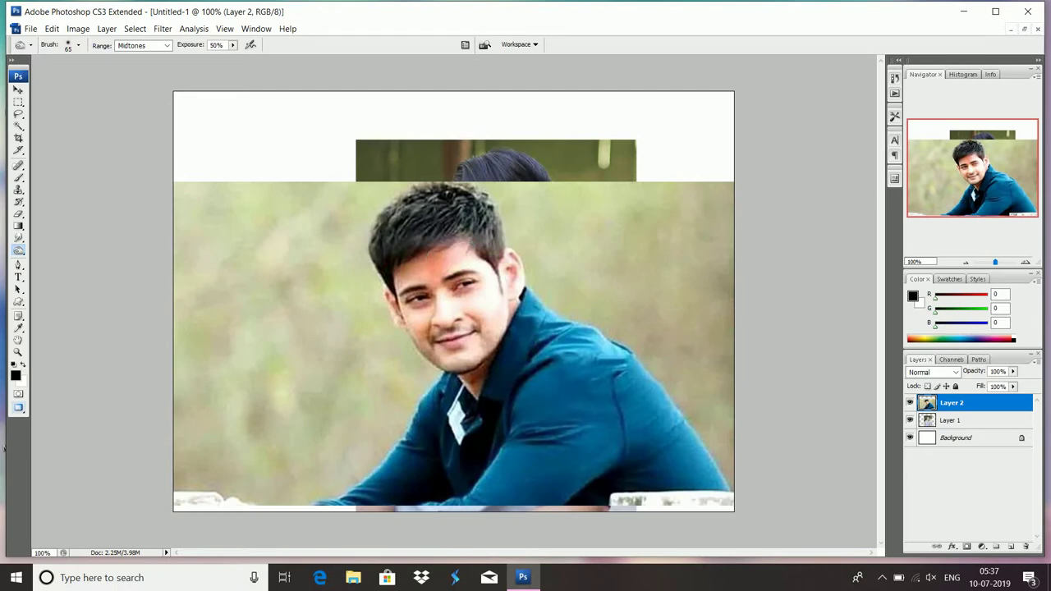
key(ctrl+z)
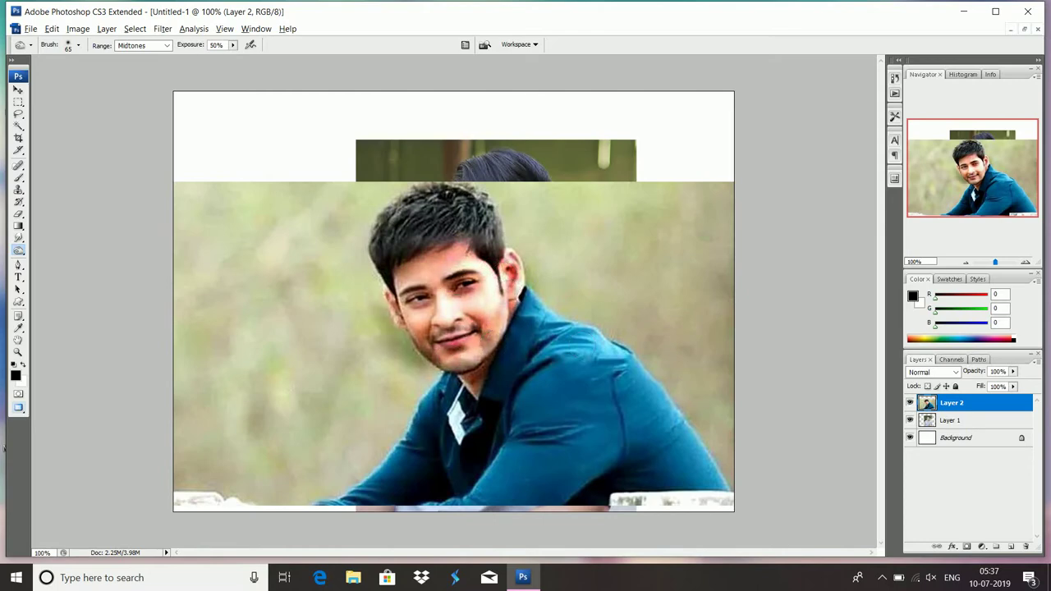
key(ctrl+z)
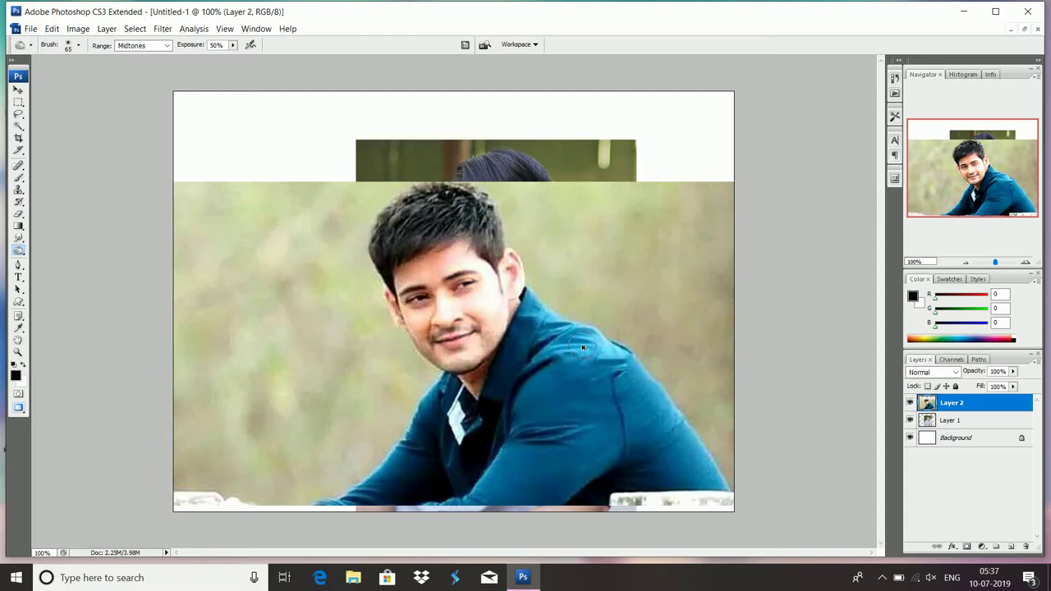
key(ctrl+alt+z)
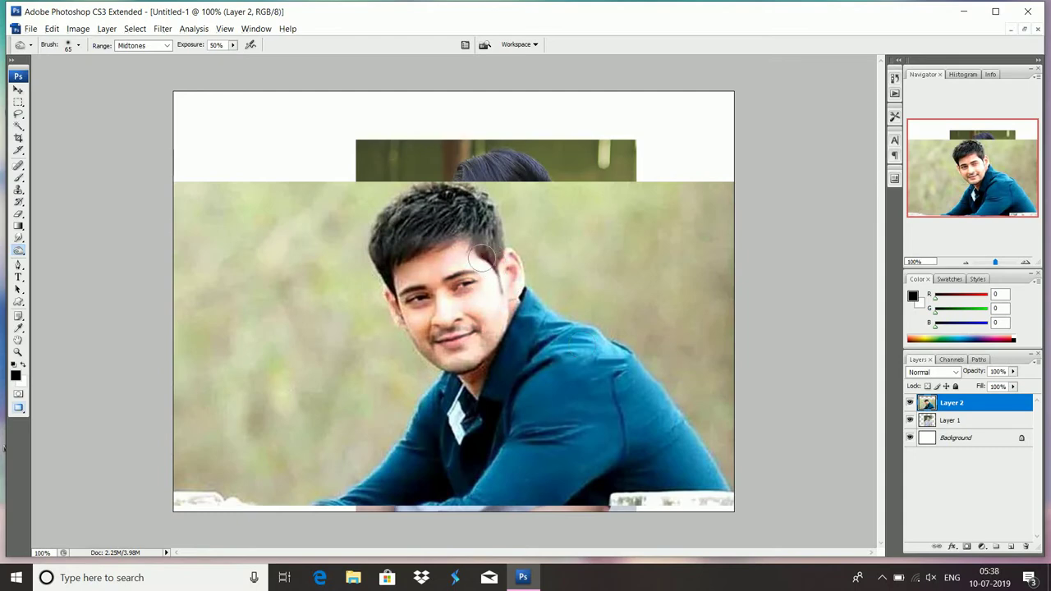
mouse_move(479, 255)
mouse_down()
mouse_move(435, 266)
mouse_move(486, 268)
mouse_move(454, 359)
mouse_move(486, 283)
mouse_move(498, 334)
mouse_move(468, 286)
mouse_move(470, 326)
mouse_move(475, 262)
mouse_move(535, 306)
mouse_move(534, 281)
mouse_move(418, 368)
mouse_move(407, 324)
mouse_move(420, 303)
mouse_move(493, 263)
mouse_move(472, 258)
mouse_move(500, 275)
mouse_up()
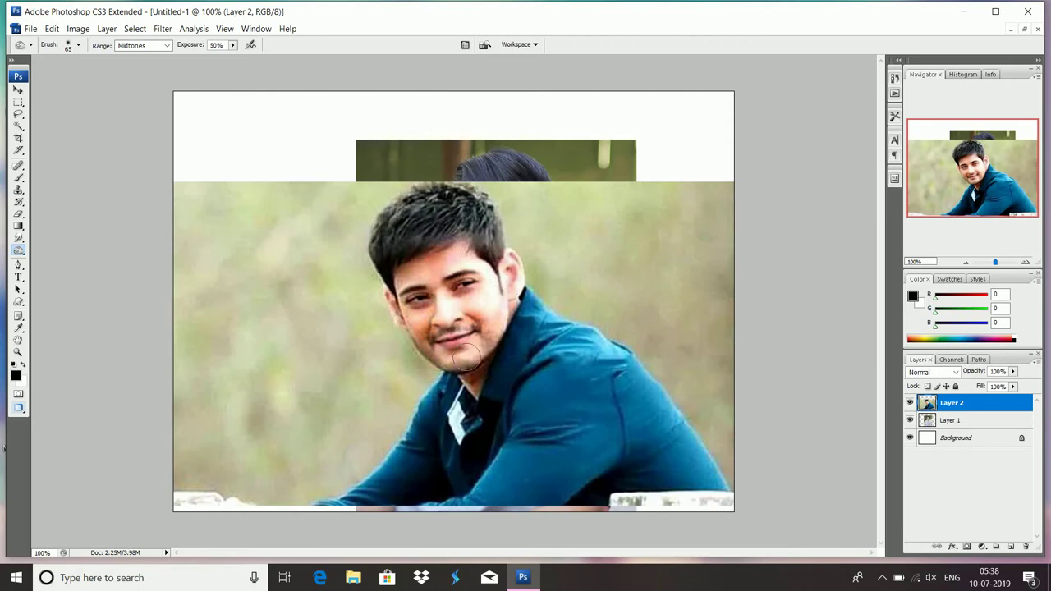
right_click(20, 251)
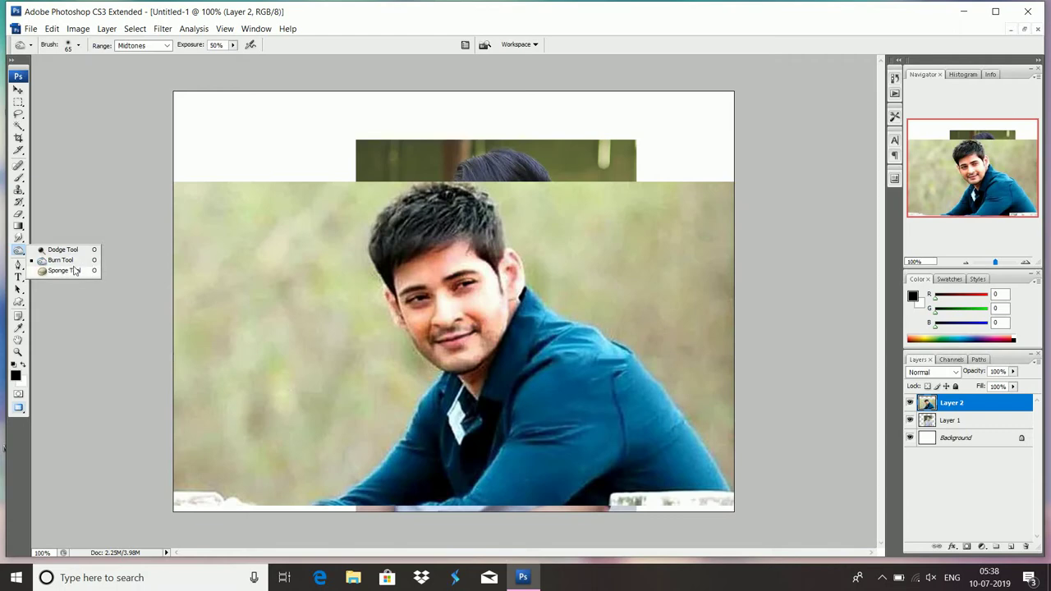
Sponge-desaturate the face and cheek, then turn all of Layer 2 greyscale with Shift+Ctrl+U
click(71, 274)
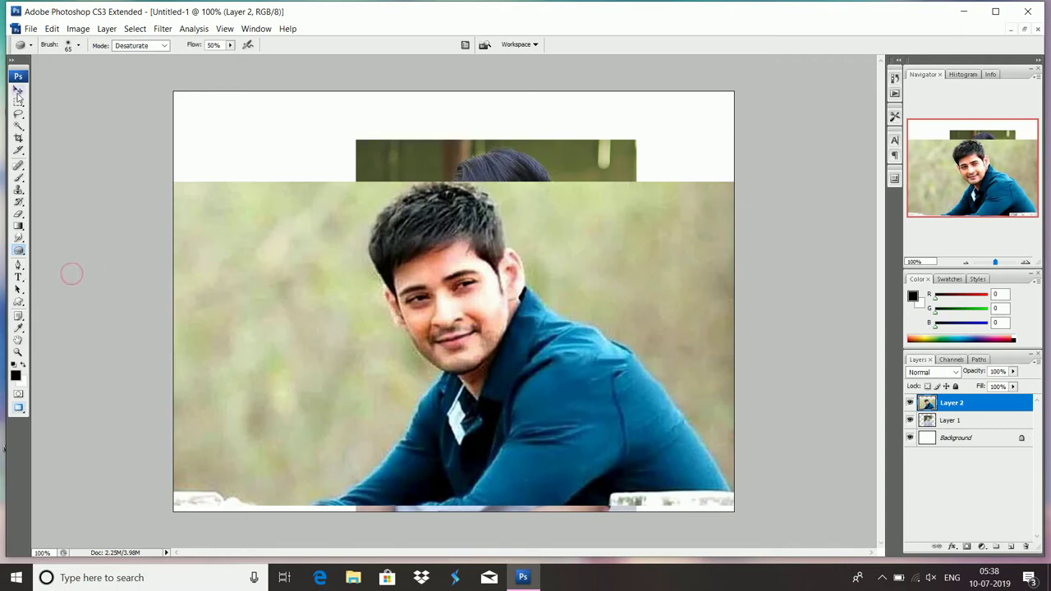
key(v)
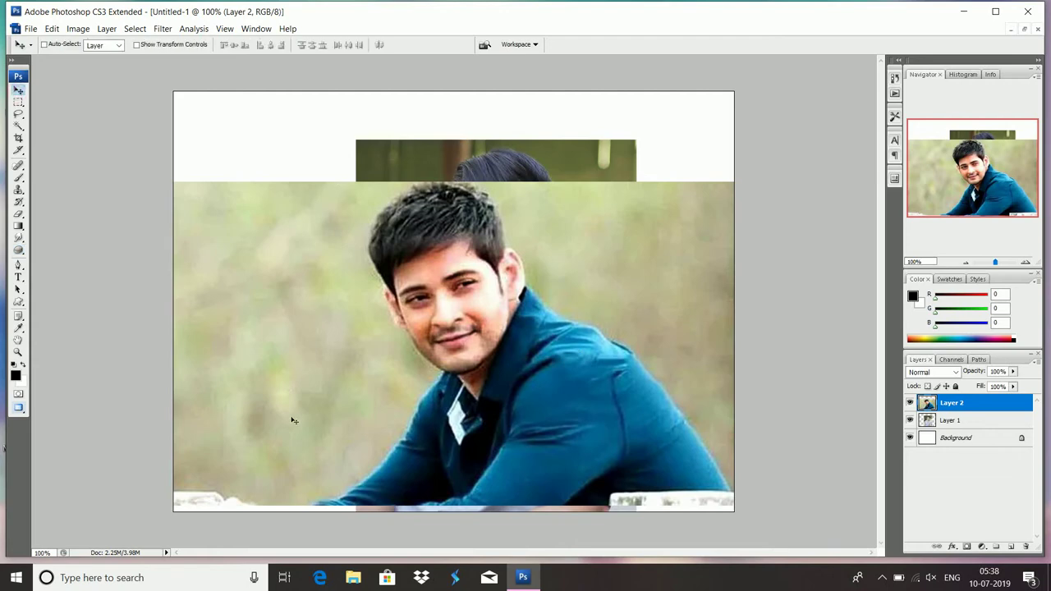
drag(18, 255, 66, 271)
mouse_move(443, 318)
mouse_down()
mouse_move(511, 274)
mouse_move(486, 345)
mouse_move(480, 316)
mouse_up()
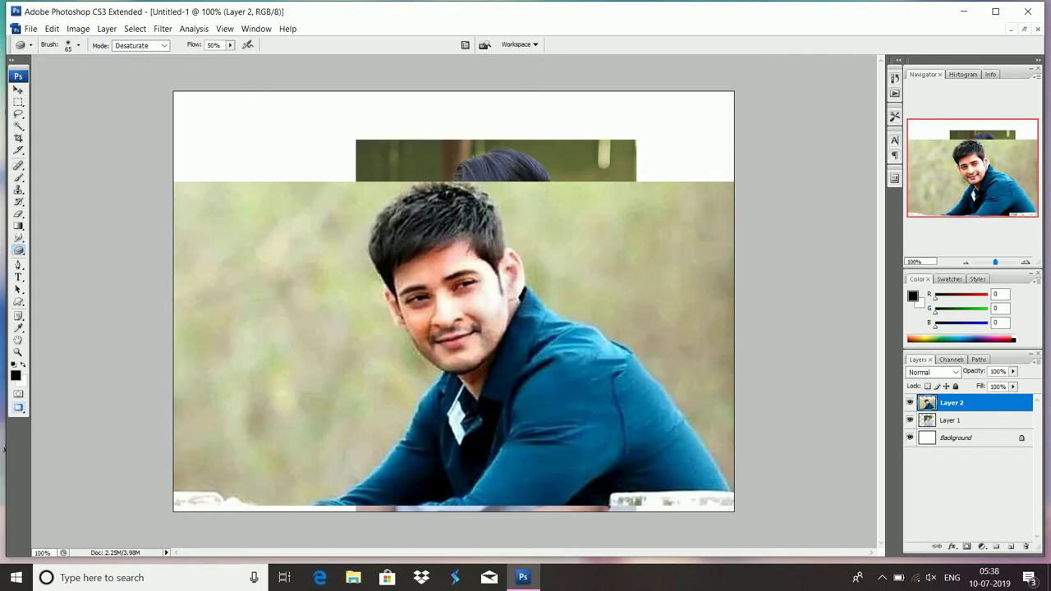
key(shift+ctrl+u)
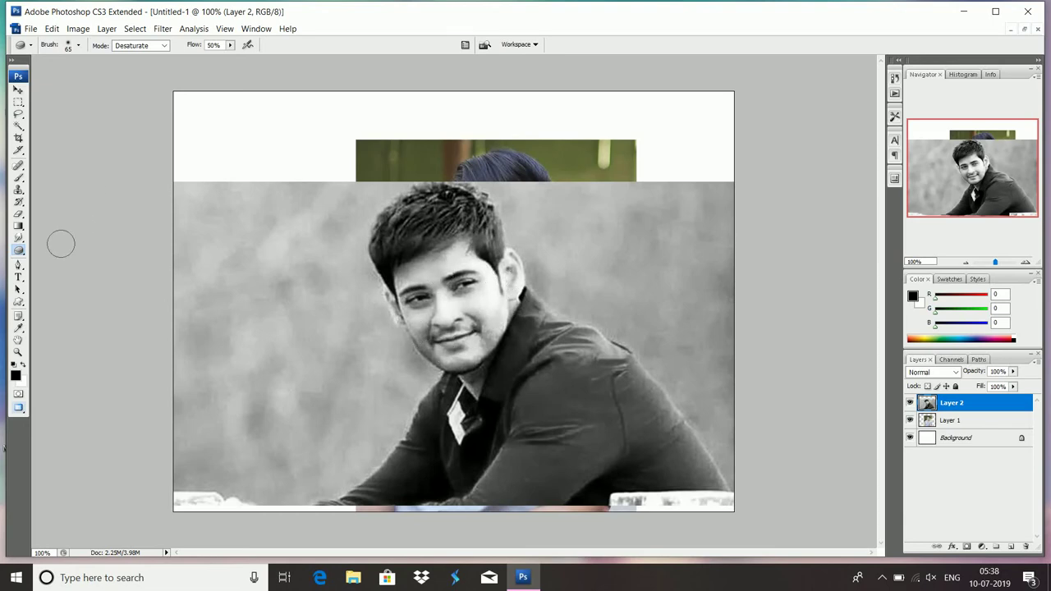
Undo back to full colour and the photo's earlier size and position
right_click(19, 250)
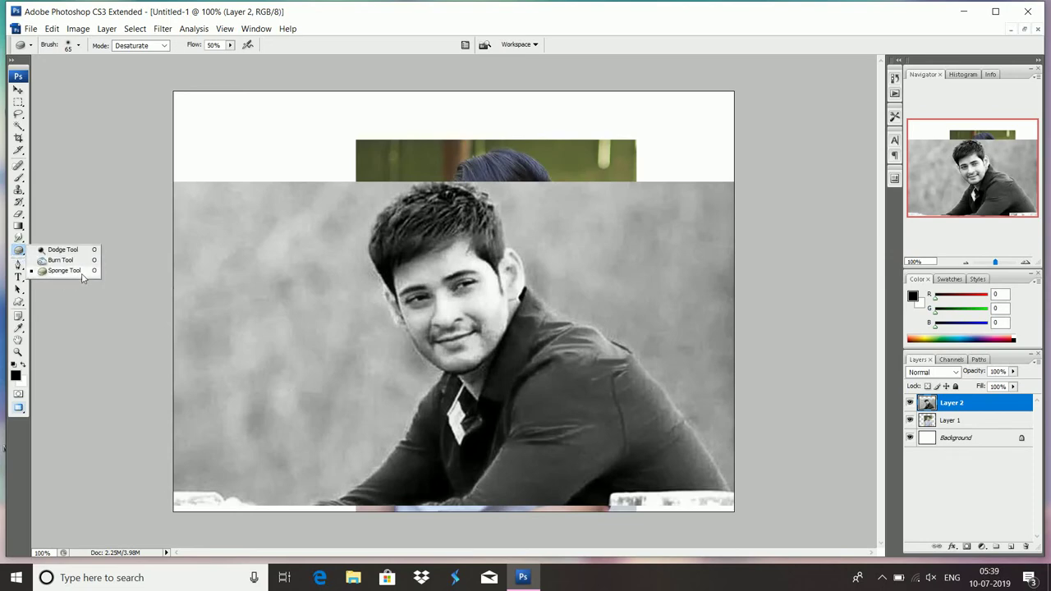
click(66, 271)
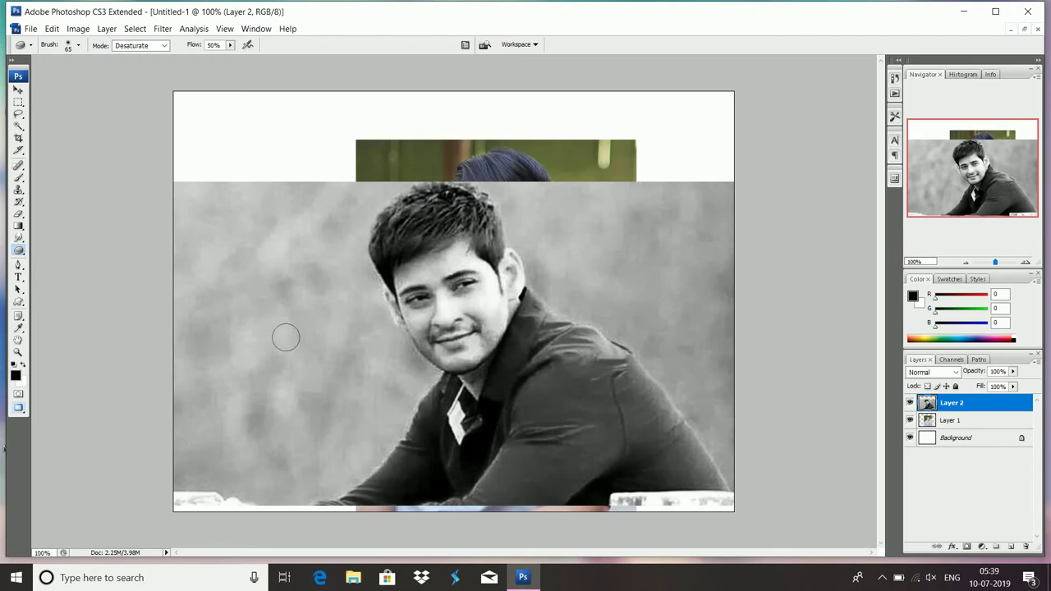
key(ctrl+z)
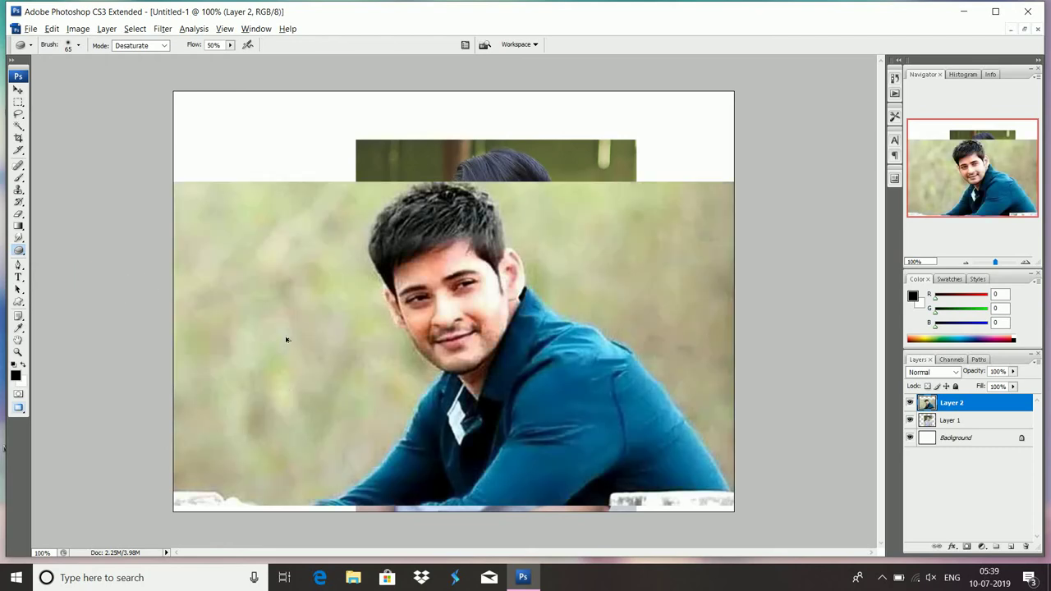
key(ctrl+alt+z)
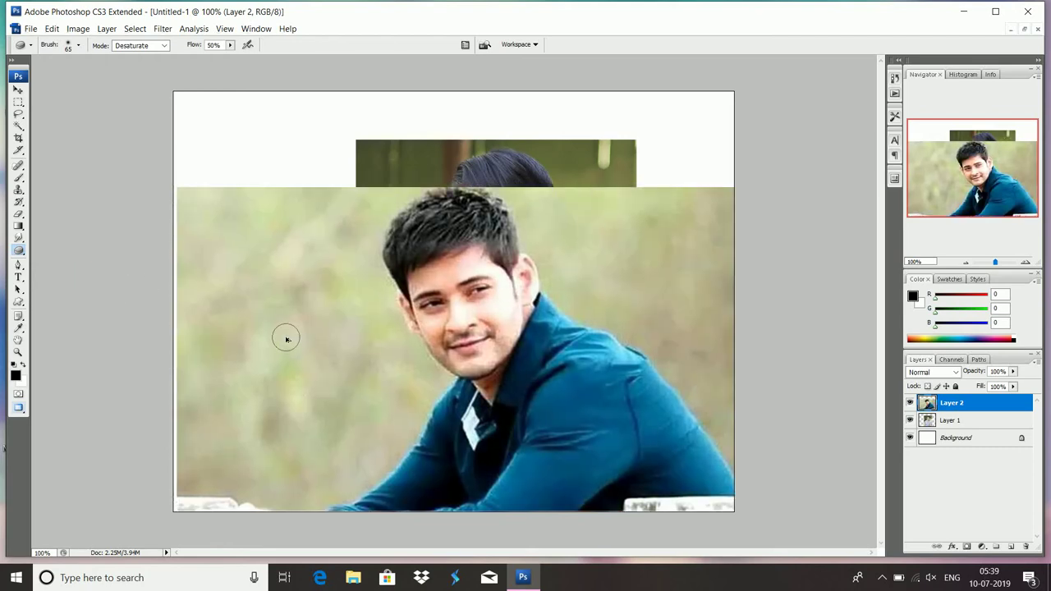
Hide Layer 1, select the Sponge Tool, and try a full desaturate then undo it
click(909, 420)
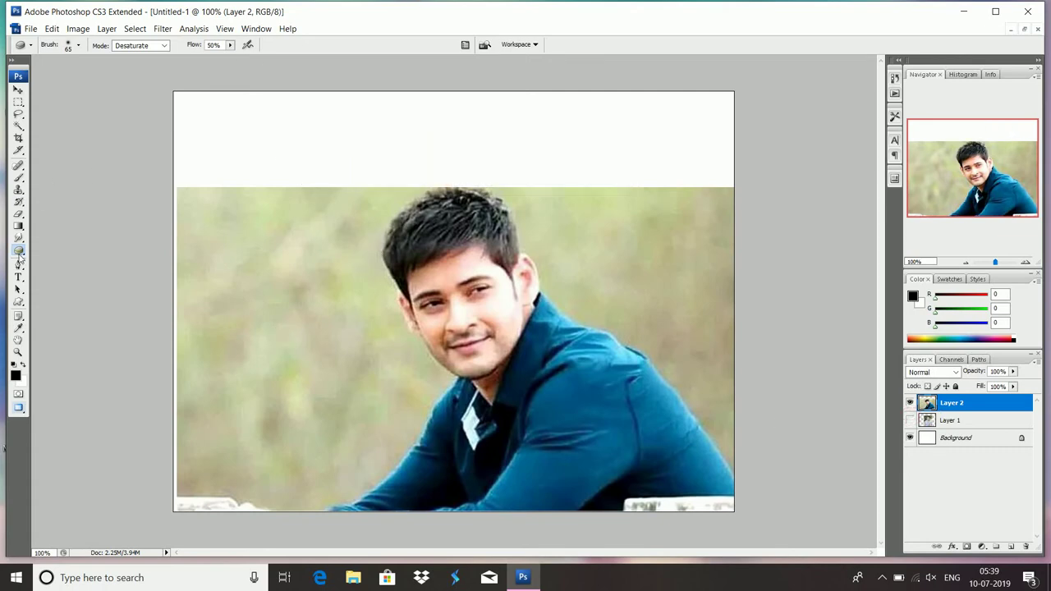
drag(20, 251, 52, 270)
key(ctrl+shift+u)
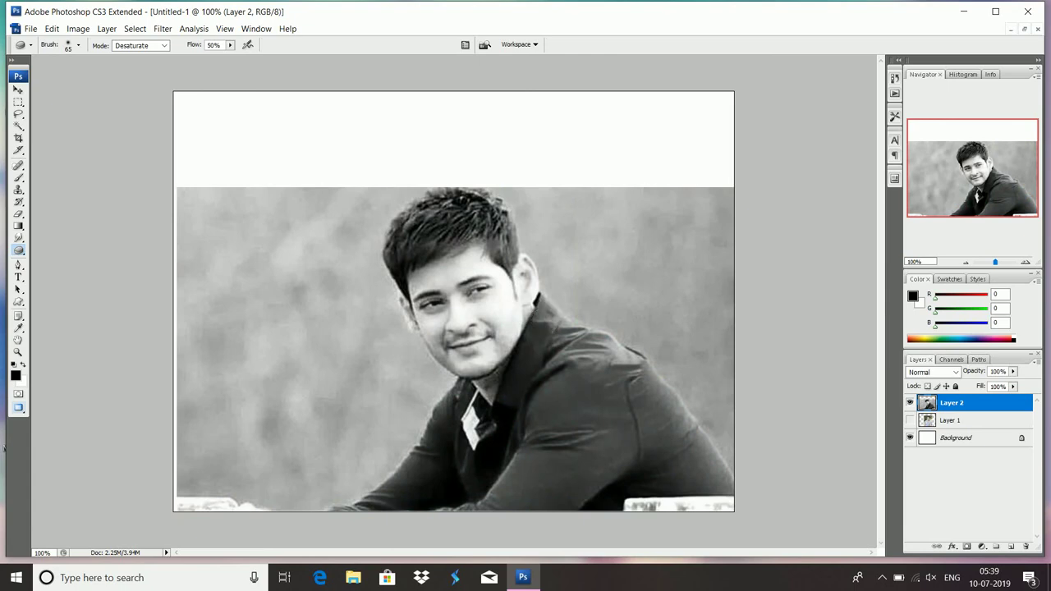
key(ctrl+z)
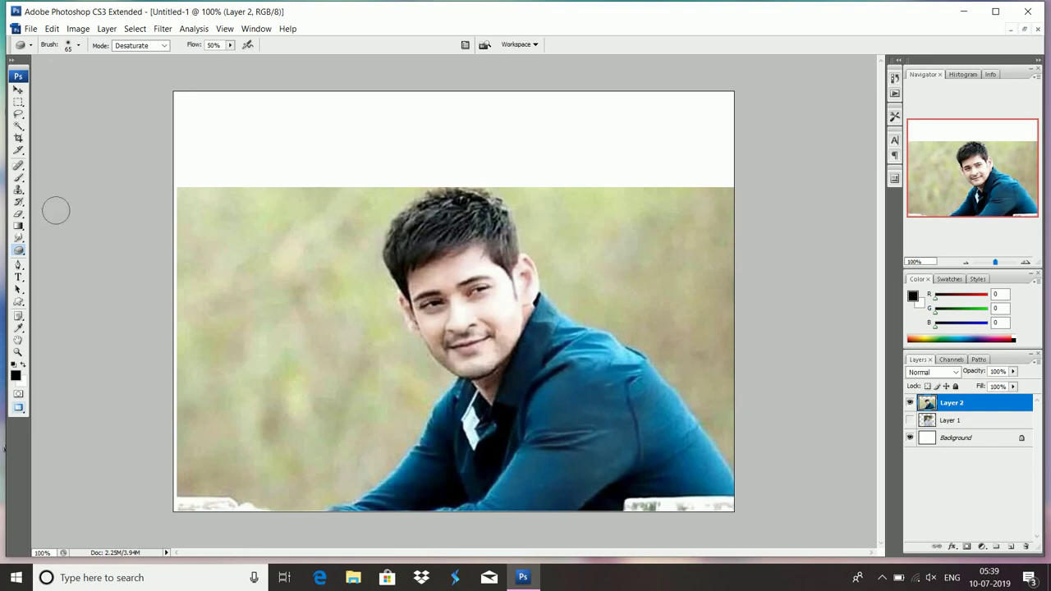
Reselect the Sponge Tool, then switch to the Move Tool
click(22, 255)
click(61, 271)
click(18, 250)
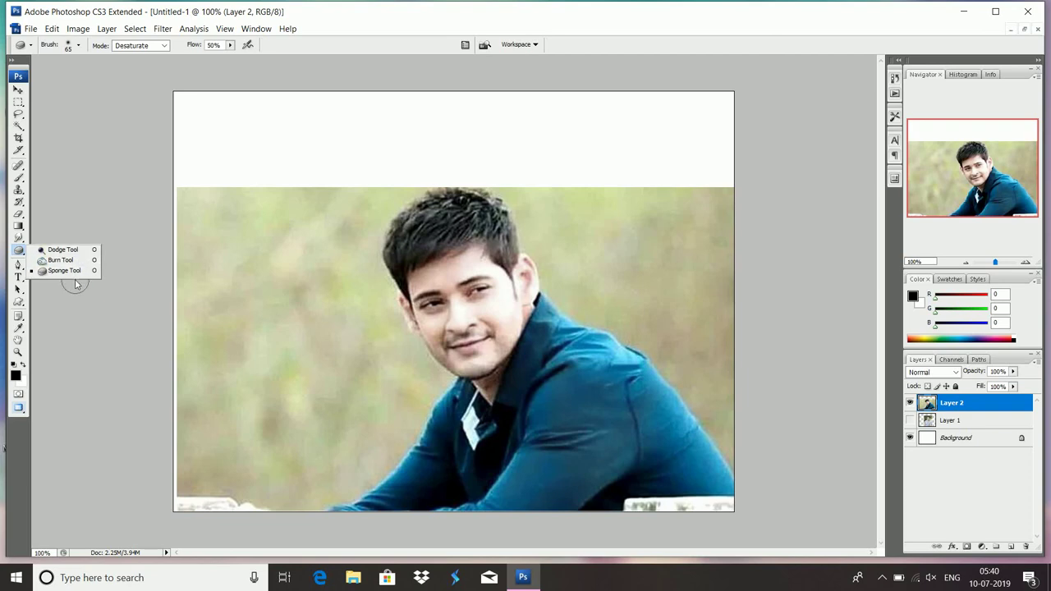
click(18, 89)
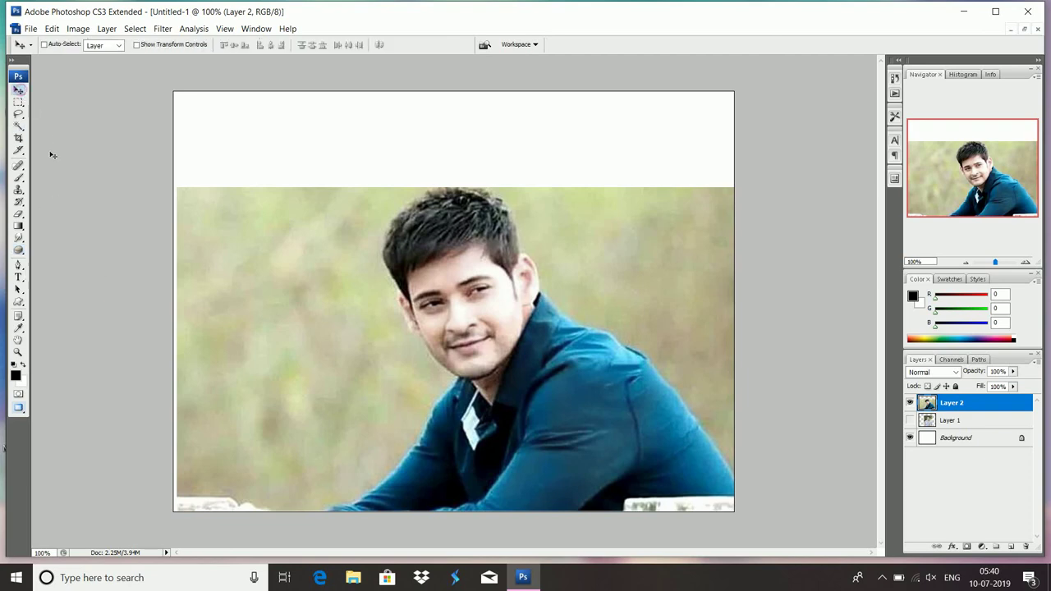